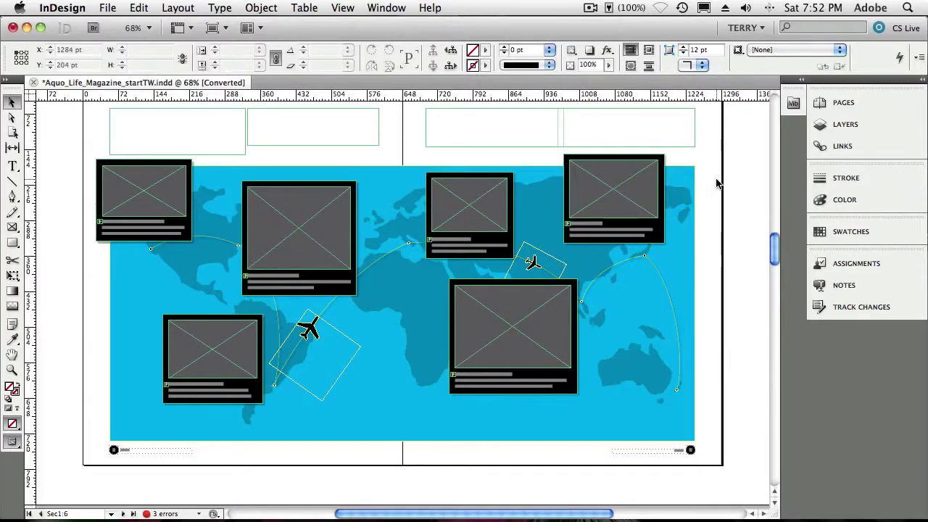
Step: Check the four empty photo frames on the map, then open Mini Bridge on IDCS5_DemoAssets_final
{"action": "left_click", "coordinate": [621, 210]}
{"action": "left_click", "coordinate": [473, 215]}
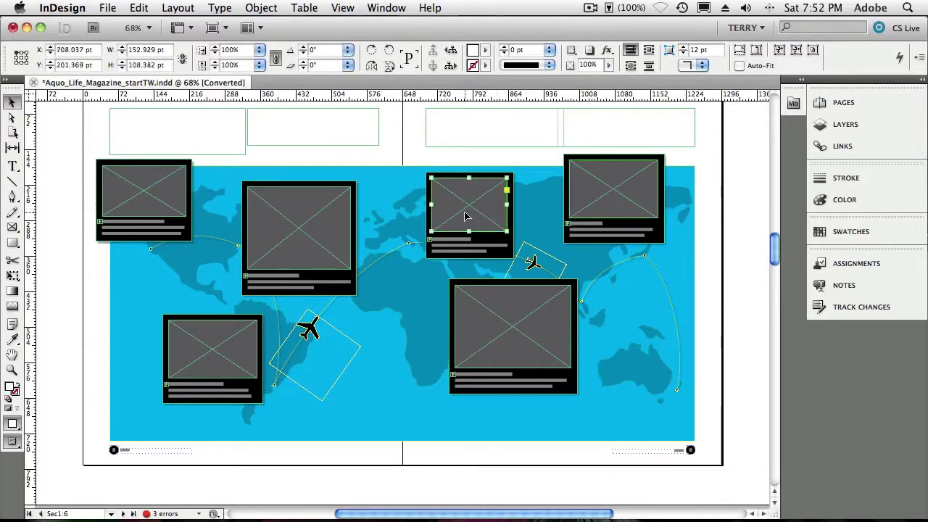
{"action": "left_click", "coordinate": [502, 337]}
{"action": "left_click", "coordinate": [310, 274]}
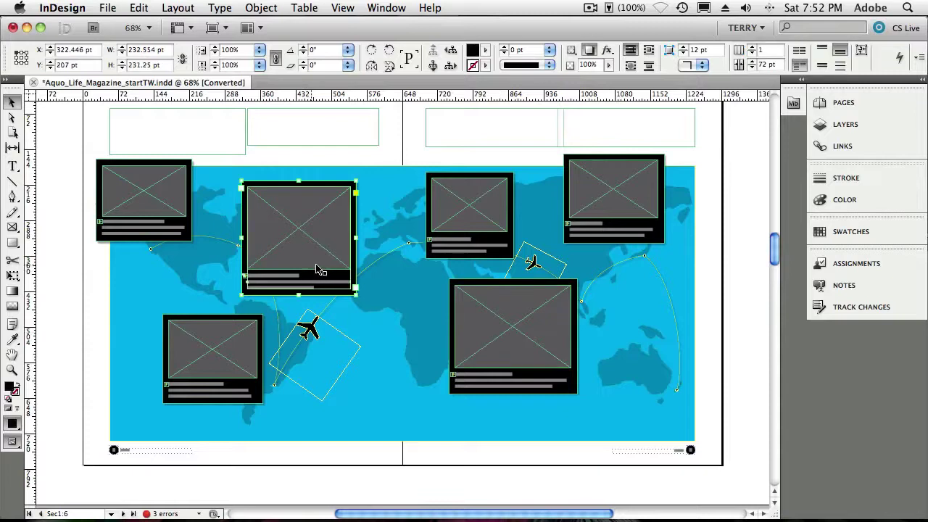
{"action": "left_click", "coordinate": [757, 313]}
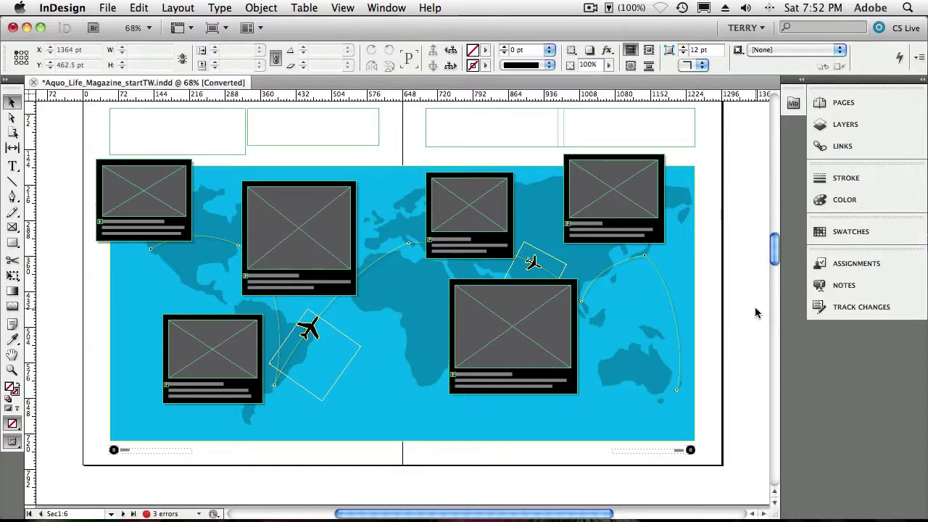
{"action": "left_click", "coordinate": [794, 105]}
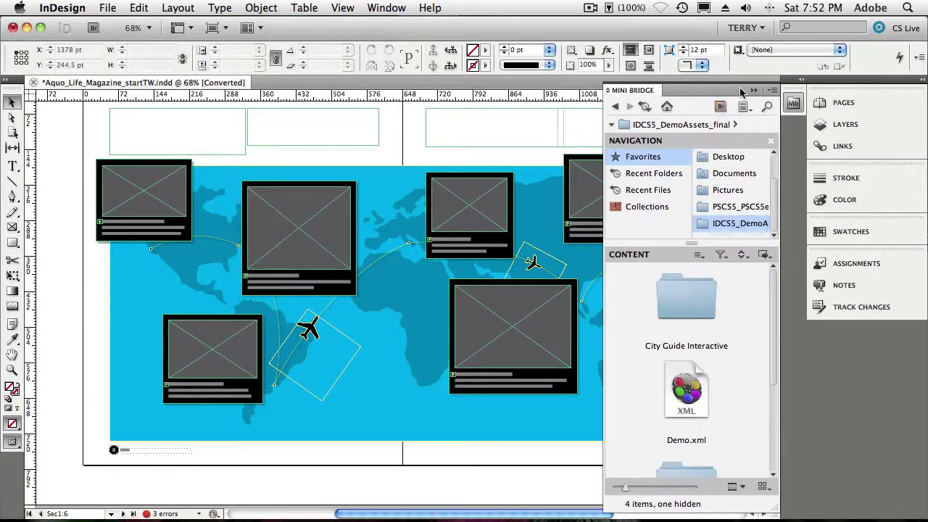
Step: Collapse Mini Bridge and open a Finder window listing the CS3 folder
{"action": "left_click", "coordinate": [754, 90]}
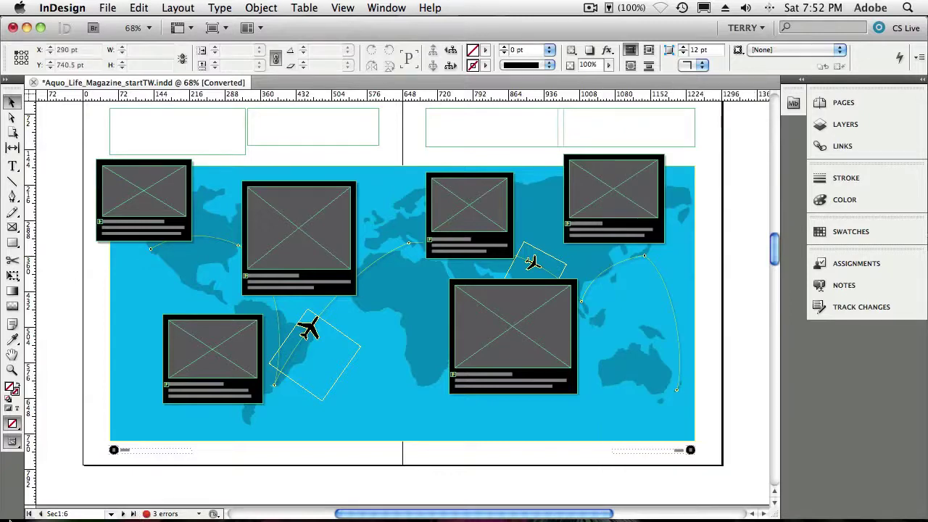
{"action": "left_click", "coordinate": [29, 508]}
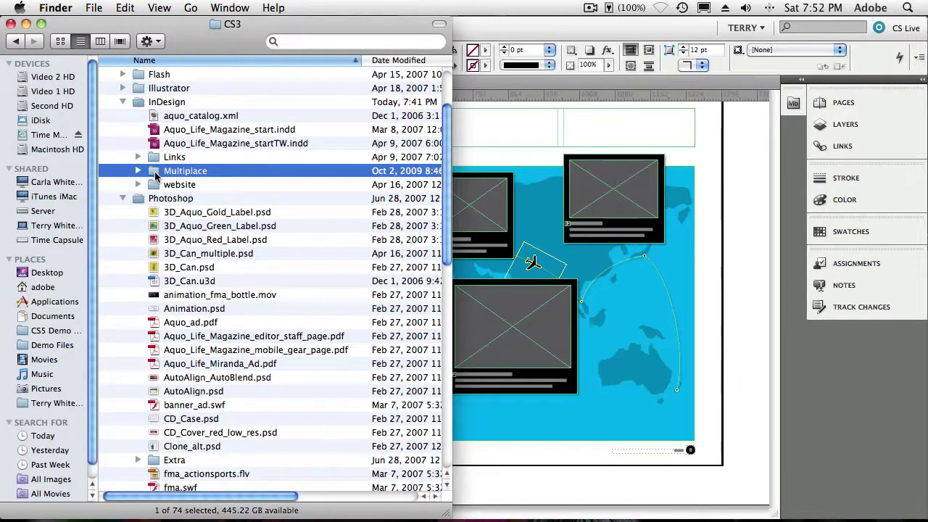
Step: Drag the Multiplace folder onto the Adobe Bridge Dock icon to view its thumbnails
{"action": "left_click_drag", "start_coordinate": [156, 175], "coordinate": [134, 511]}
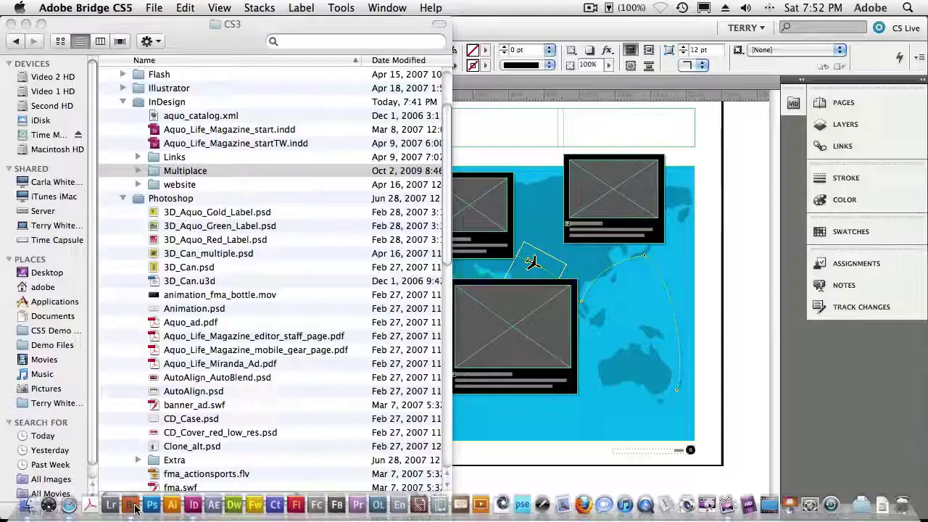
{"action": "left_click_drag", "start_coordinate": [200, 519], "coordinate": [130, 508]}
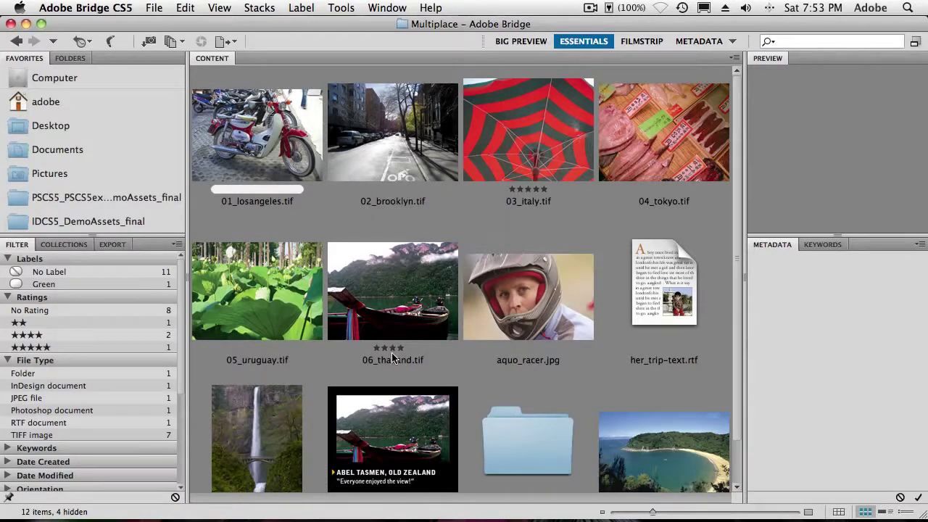
{"action": "left_click", "coordinate": [260, 166]}
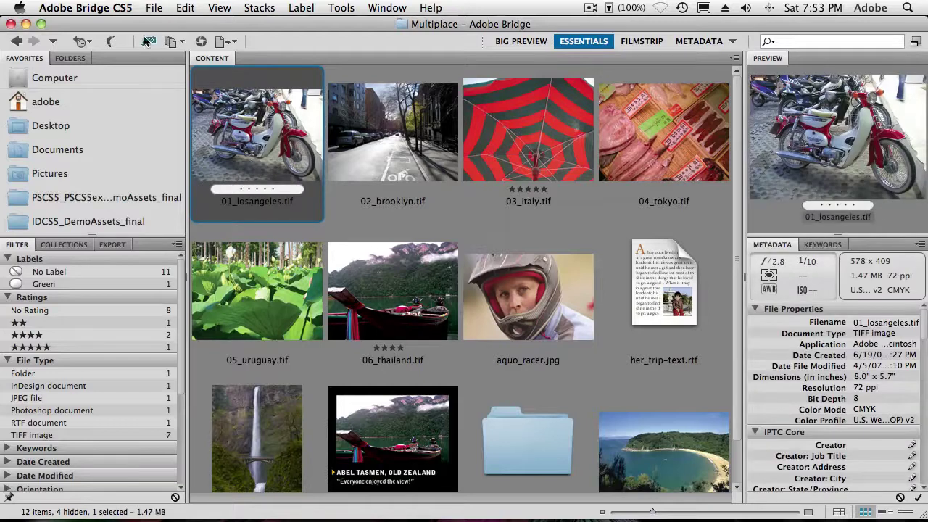
{"action": "left_click", "coordinate": [155, 7]}
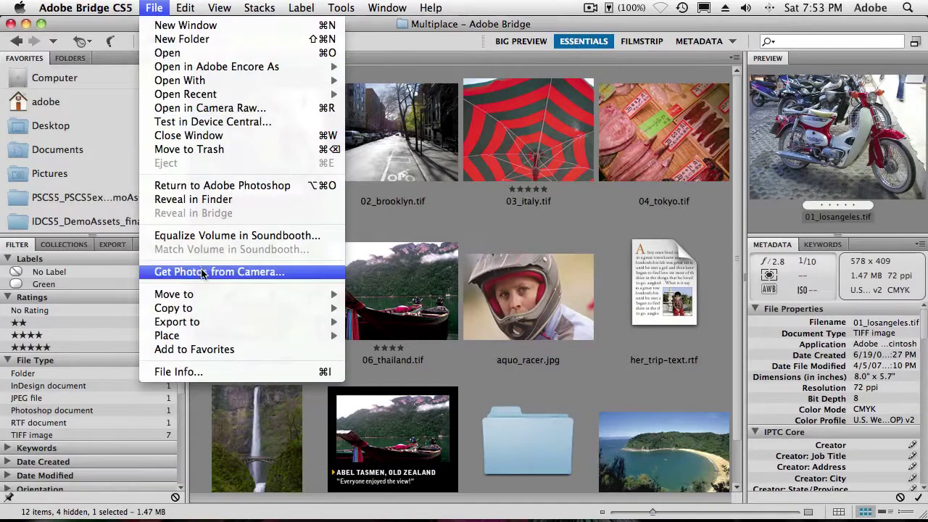
{"action": "mouse_move", "coordinate": [215, 326]}
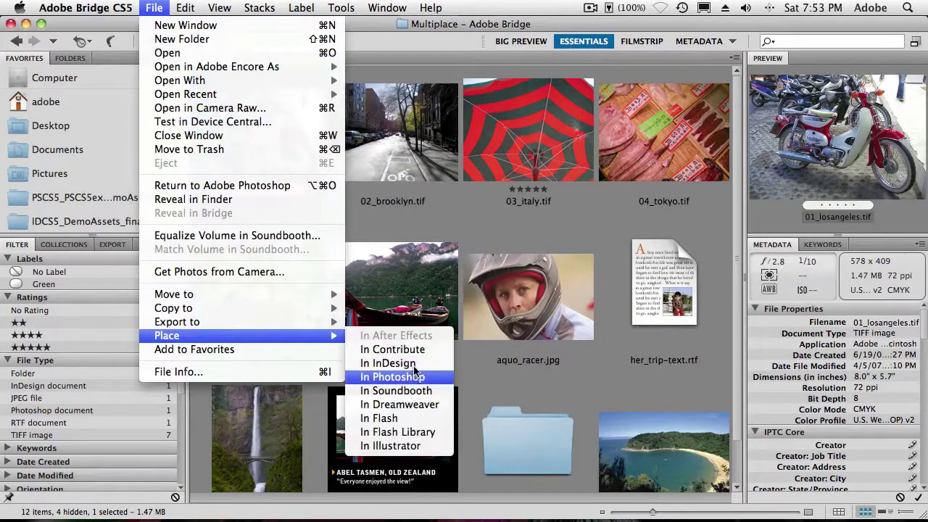
{"action": "left_click", "coordinate": [97, 5]}
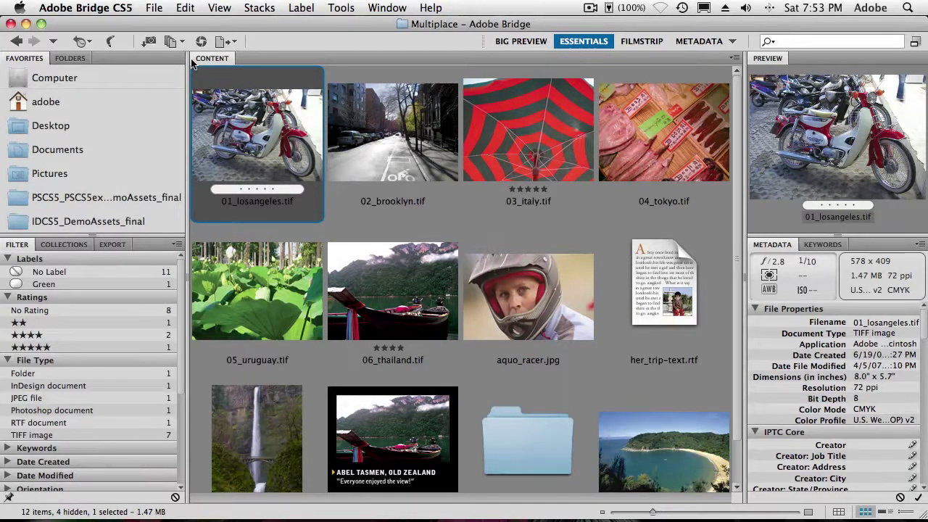
Step: Go up to the InDesign folder, add Multiplace to Bridge Favorites, and return to InDesign
{"action": "left_click", "coordinate": [54, 42]}
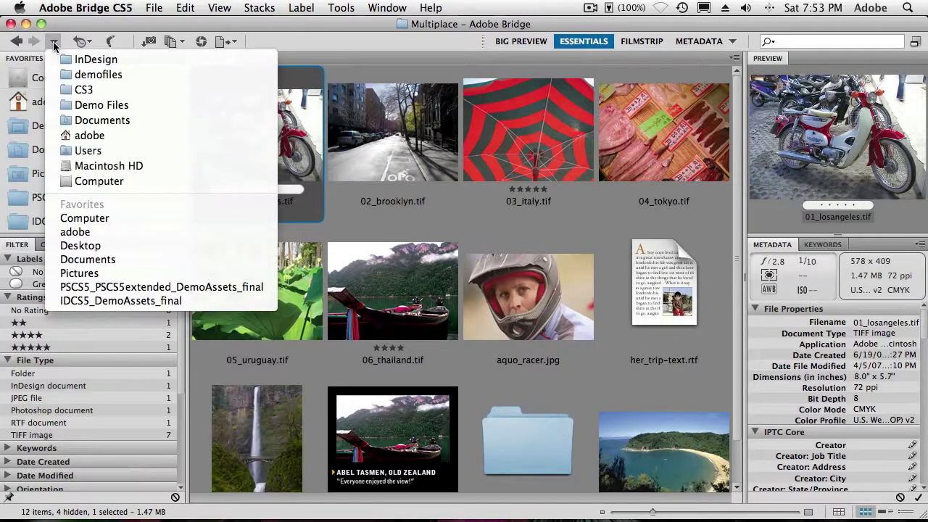
{"action": "left_click", "coordinate": [95, 60]}
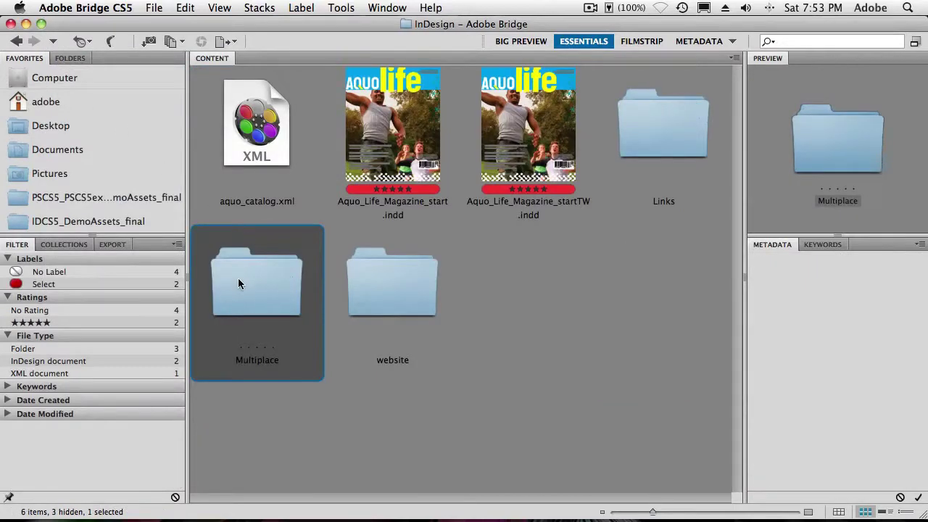
{"action": "left_click_drag", "start_coordinate": [93, 232], "coordinate": [92, 249]}
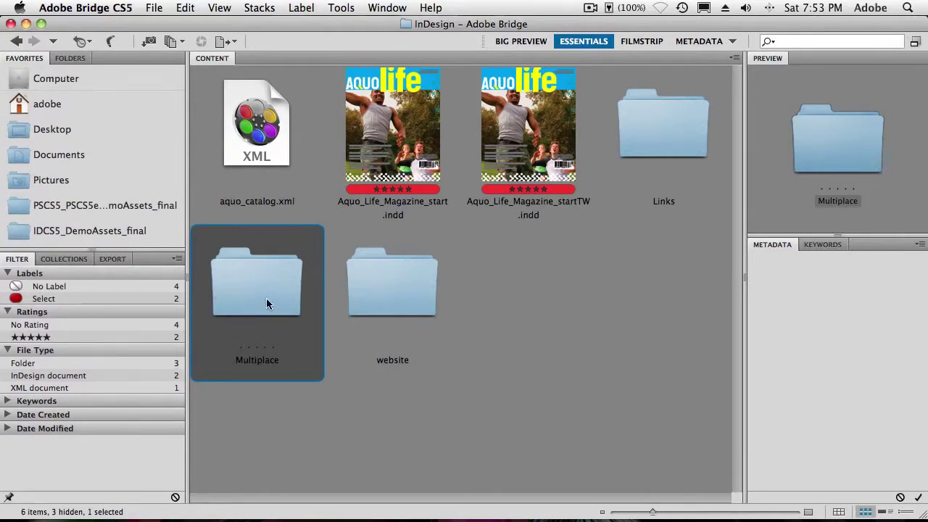
{"action": "left_click_drag", "start_coordinate": [267, 298], "coordinate": [143, 245]}
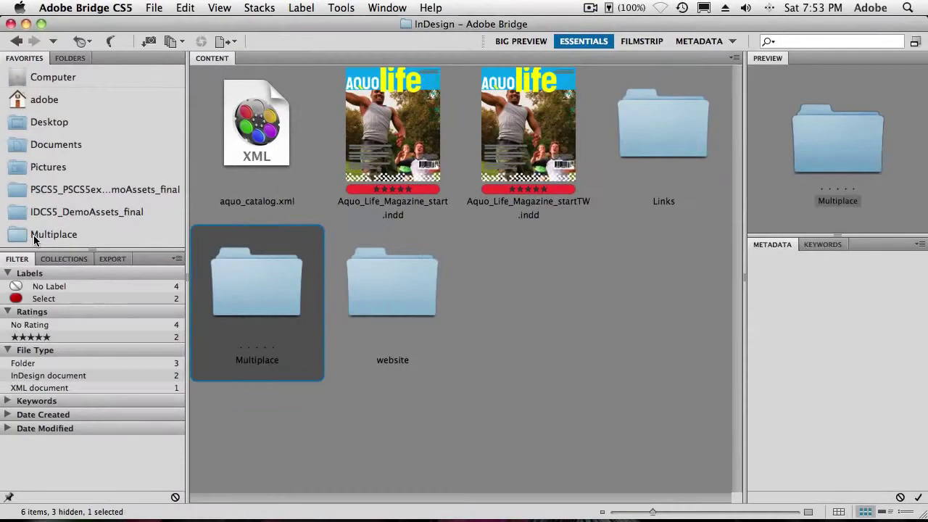
{"action": "right_click", "coordinate": [33, 239]}
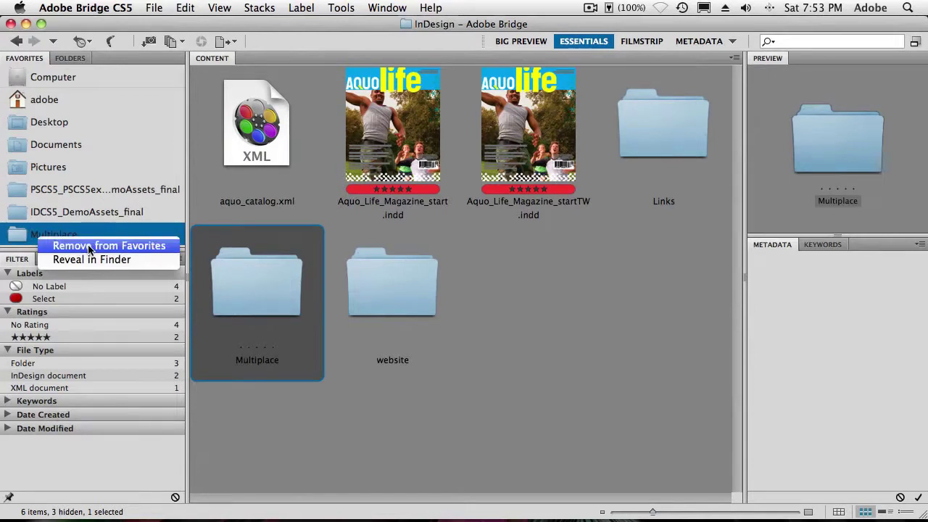
{"action": "left_click", "coordinate": [409, 432]}
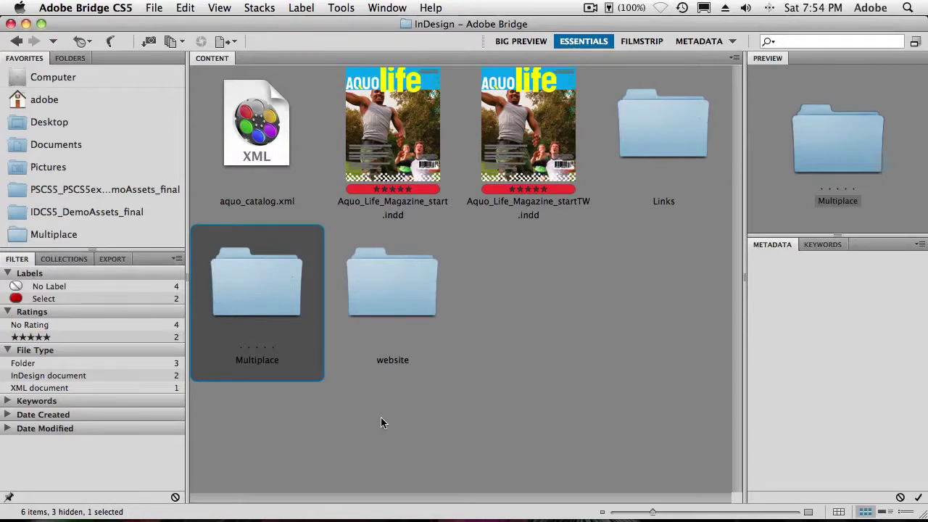
{"action": "key", "text": "super+Tab"}
{"action": "key", "text": "super+Tab"}
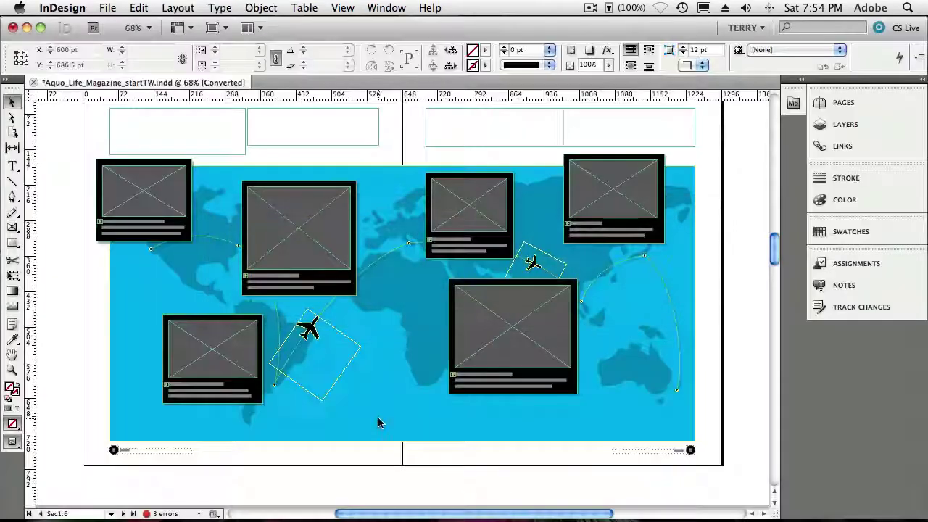
Step: In Mini Bridge, select all ten Multiplace files and drag them onto the page to load them
{"action": "left_click", "coordinate": [793, 103]}
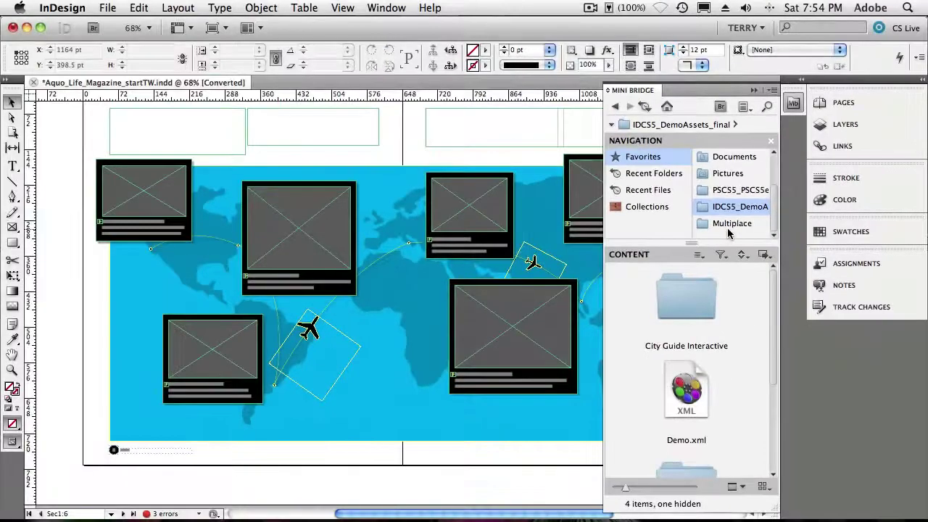
{"action": "left_click", "coordinate": [732, 224]}
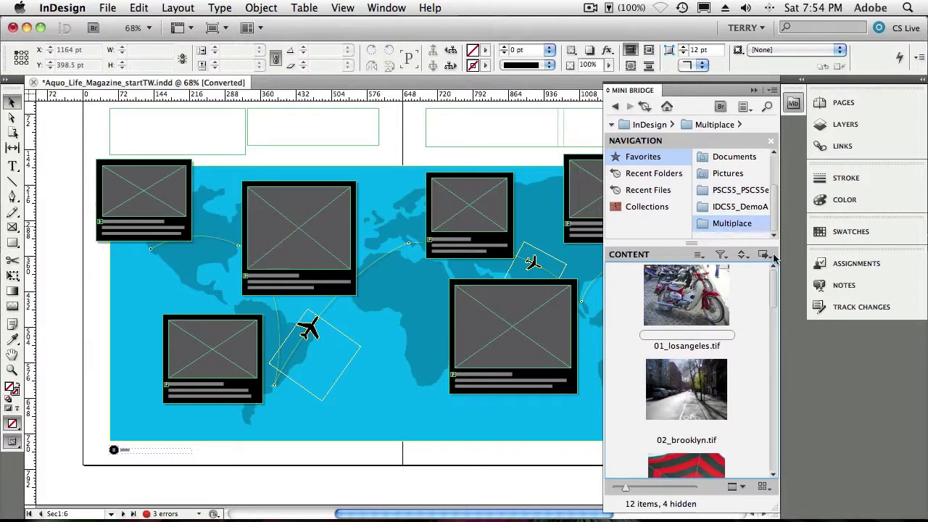
{"action": "mouse_move", "coordinate": [772, 300]}
{"action": "left_mouse_down"}
{"action": "mouse_move", "coordinate": [772, 428]}
{"action": "mouse_move", "coordinate": [775, 286]}
{"action": "left_mouse_up"}
{"action": "left_click", "coordinate": [707, 283]}
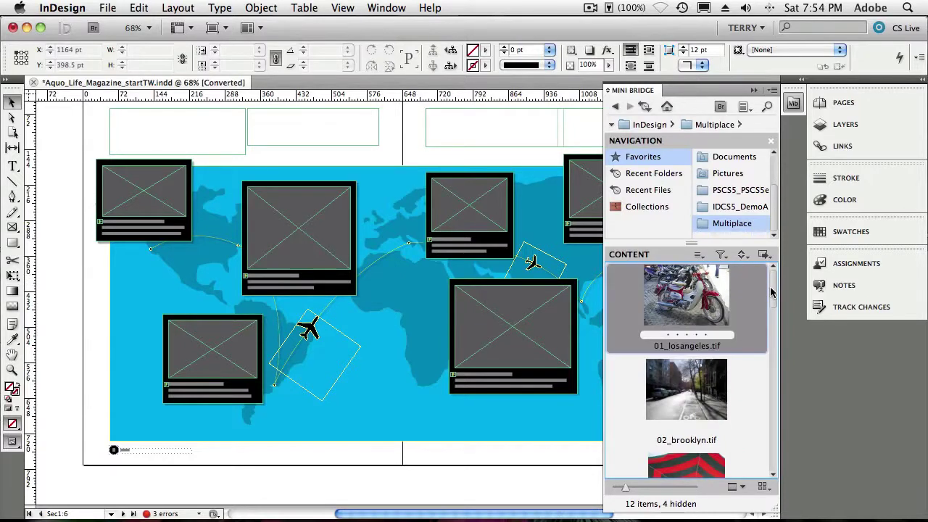
{"action": "left_click_drag", "start_coordinate": [773, 292], "coordinate": [773, 453]}
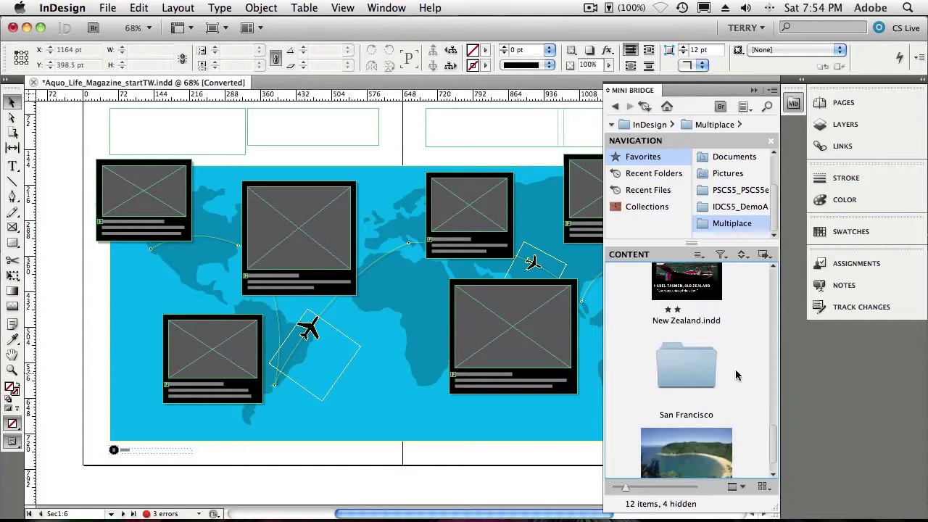
{"action": "left_click", "coordinate": [700, 293]}
{"action": "key", "text": "super+a"}
{"action": "scroll", "coordinate": [764, 362], "scroll_direction": "up", "scroll_amount": 5}
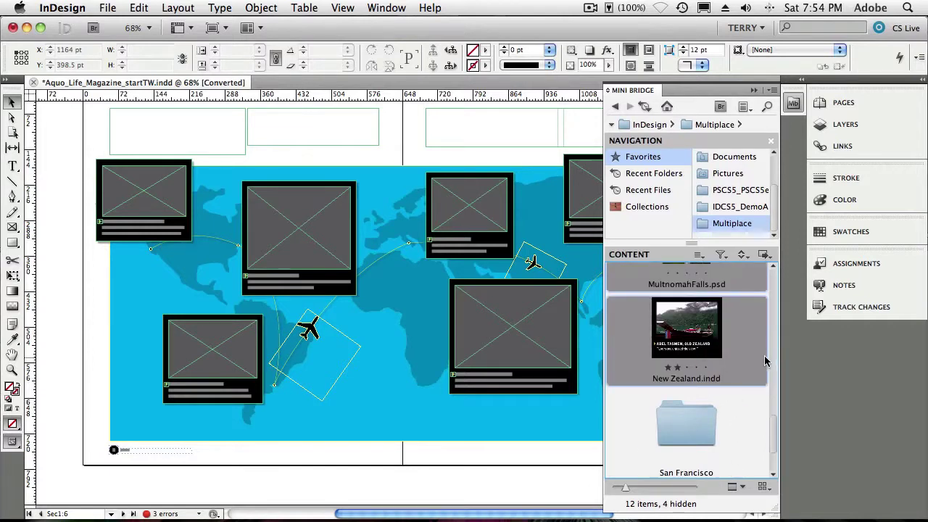
{"action": "scroll", "coordinate": [763, 360], "scroll_direction": "up", "scroll_amount": 8}
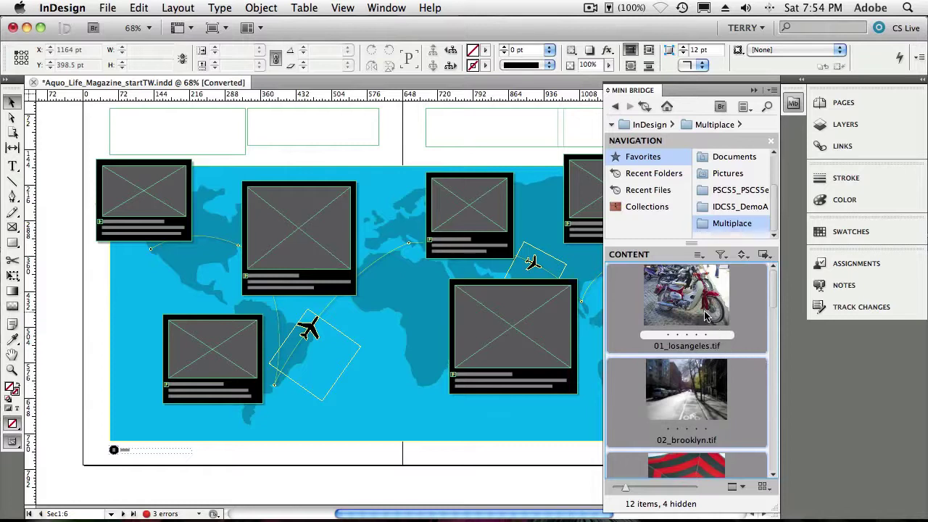
{"action": "left_click_drag", "start_coordinate": [696, 303], "coordinate": [400, 149]}
{"action": "left_click_drag", "start_coordinate": [398, 148], "coordinate": [398, 148]}
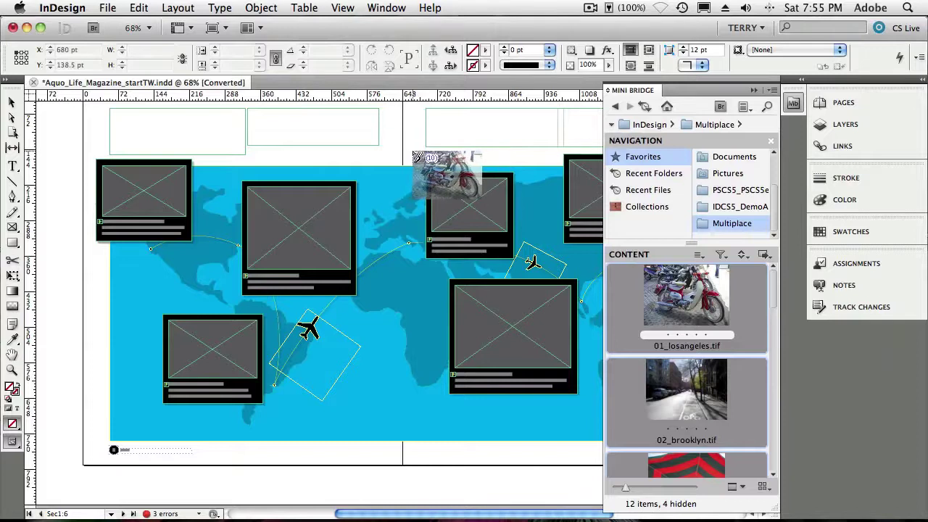
Step: Hide Mini Bridge and place the motorcycle photo into the first empty frame
{"action": "left_click", "coordinate": [754, 91]}
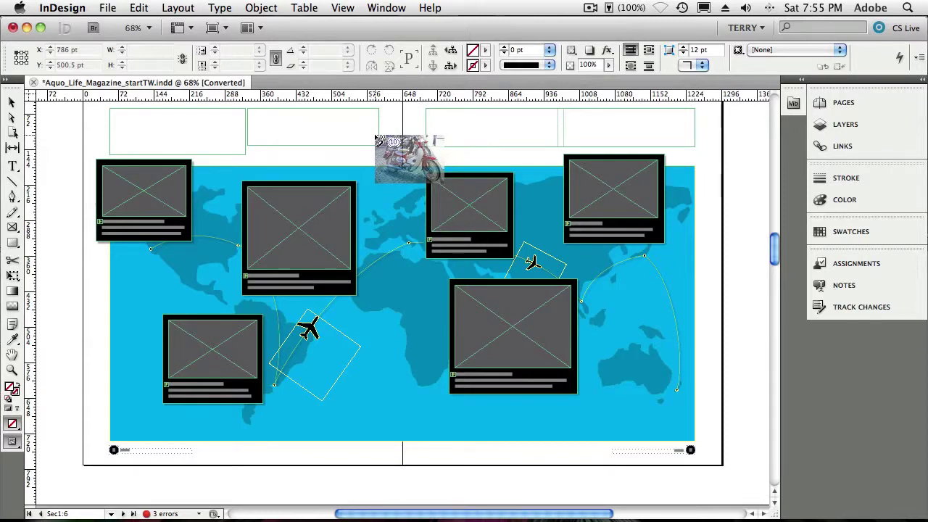
{"action": "key", "text": "Right"}
{"action": "key", "text": "Right"}
{"action": "key", "text": "Left"}
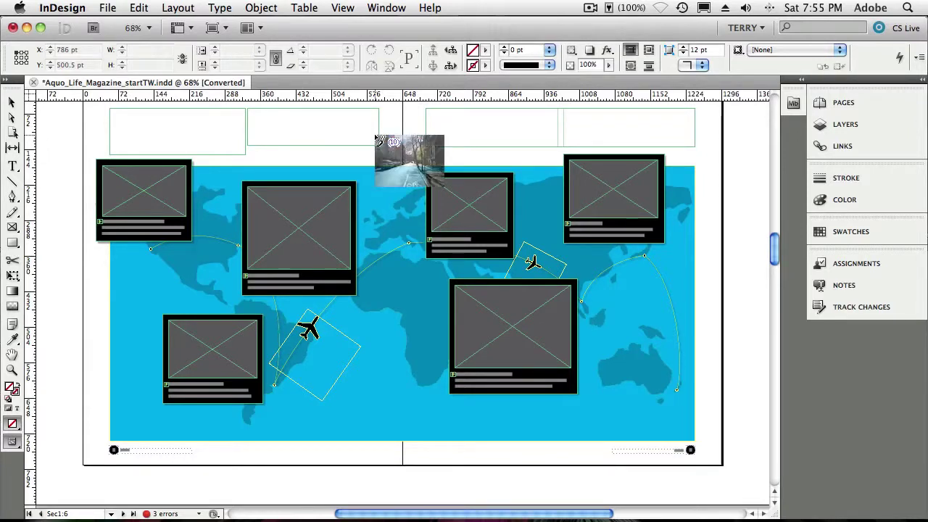
{"action": "key", "text": "Right"}
{"action": "key", "text": "Left"}
{"action": "key", "text": "Left"}
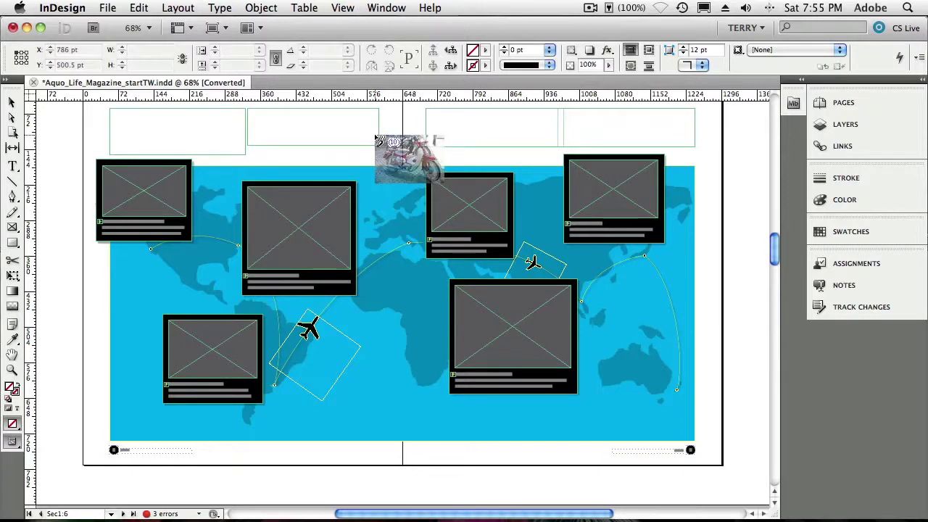
{"action": "left_click", "coordinate": [282, 229]}
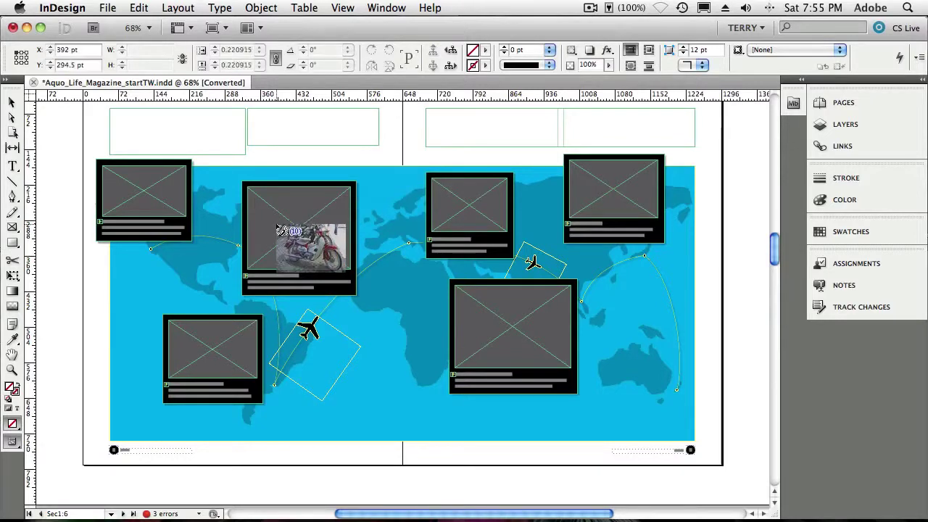
Step: Fill the remaining frames with the street, red, market, leaf and boat images
{"action": "key", "text": "Right"}
{"action": "left_click", "coordinate": [161, 199]}
{"action": "left_click", "coordinate": [213, 337]}
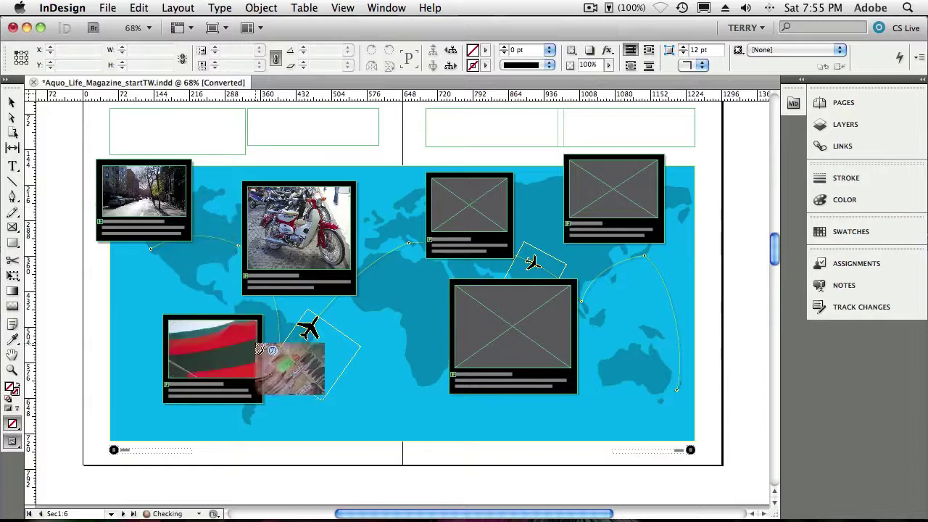
{"action": "left_click", "coordinate": [628, 185]}
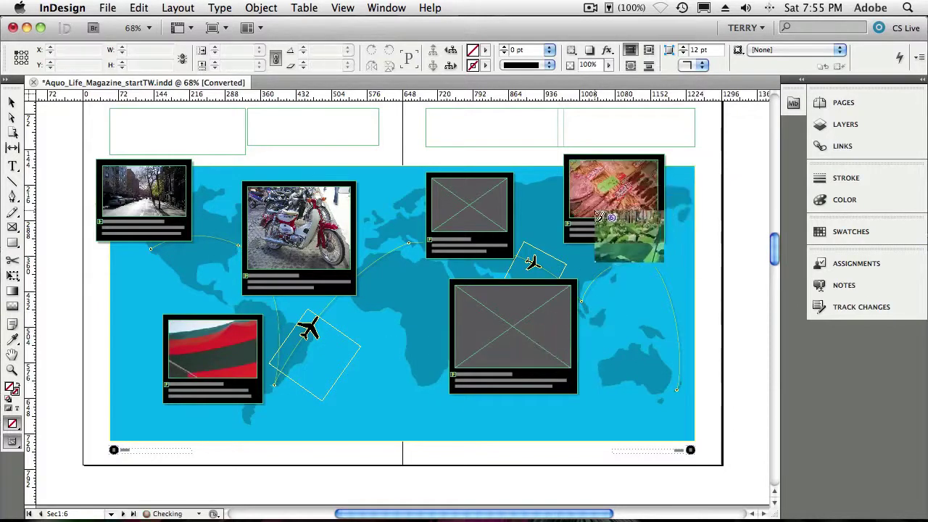
{"action": "left_click", "coordinate": [436, 209]}
{"action": "left_click", "coordinate": [475, 288]}
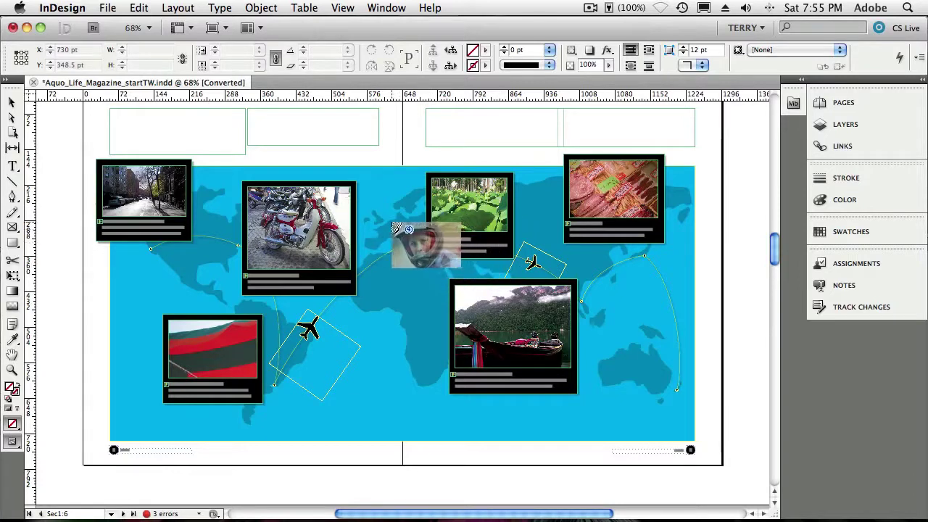
Step: Place the HER TRIP, OUR DIME story at the top left of the spread
{"action": "key", "text": "Right"}
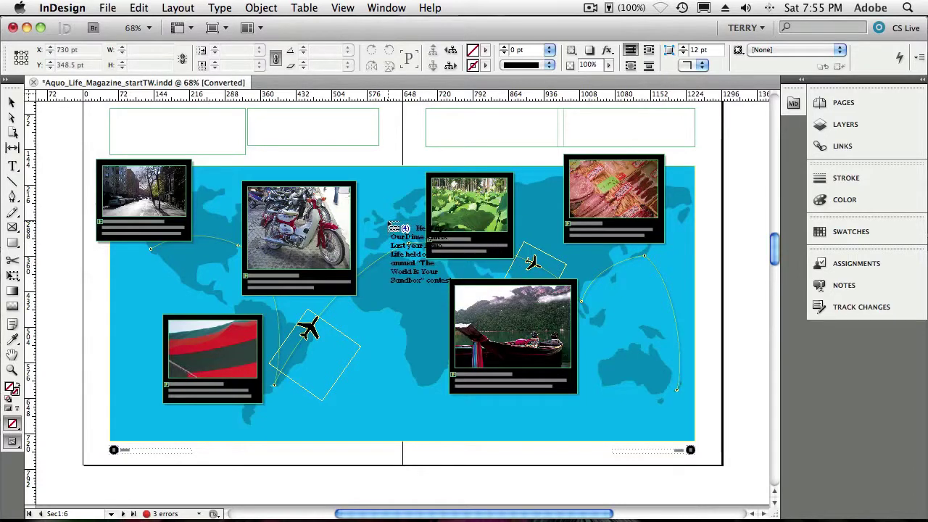
{"action": "left_click", "coordinate": [197, 132]}
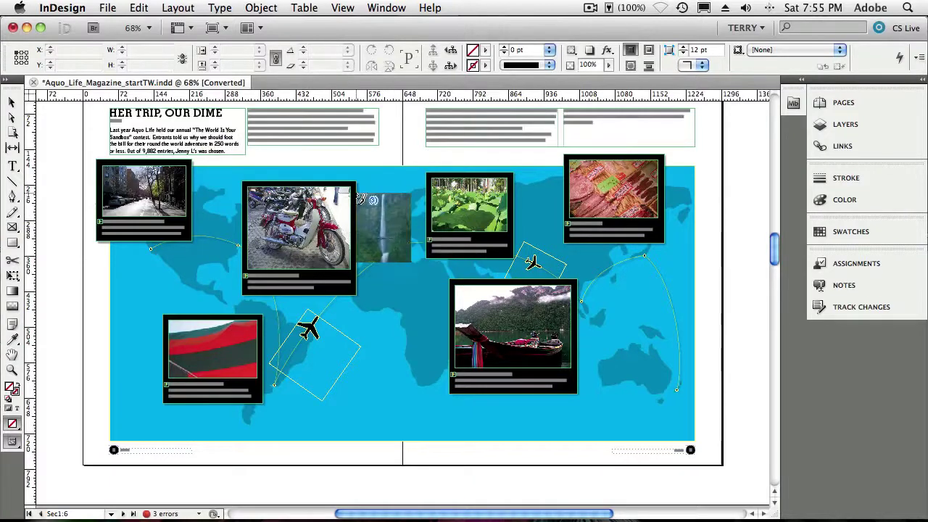
{"action": "key", "text": "Right"}
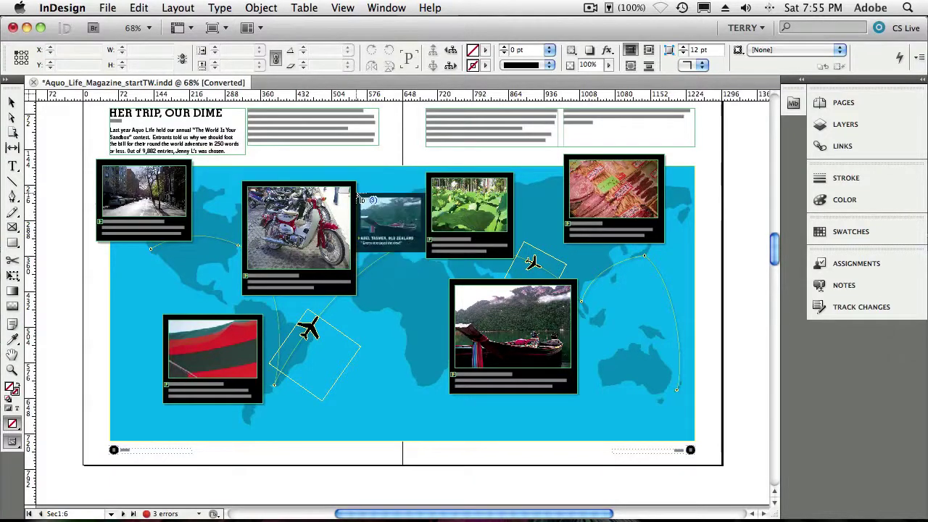
Step: Place New Zealand.indd into the large centre boat frame and empty the place cursor
{"action": "left_click", "coordinate": [475, 312]}
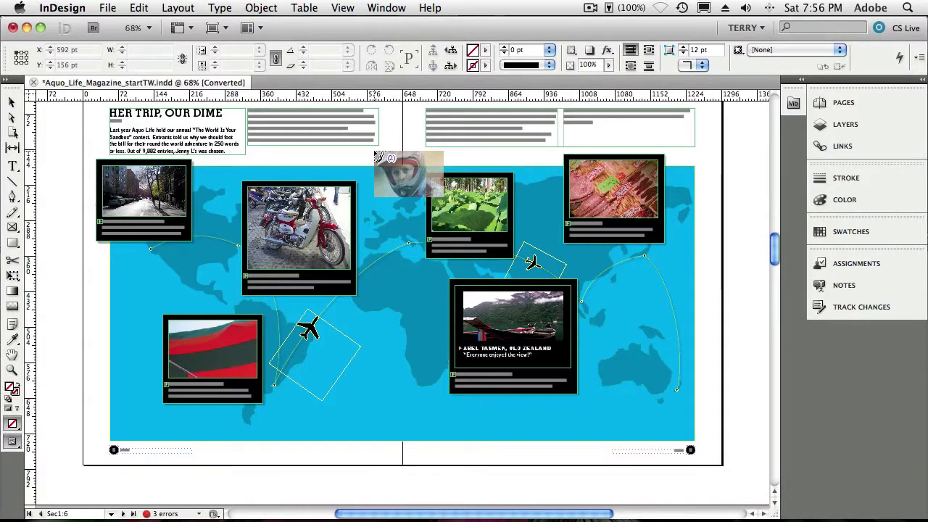
{"action": "left_click", "coordinate": [11, 103]}
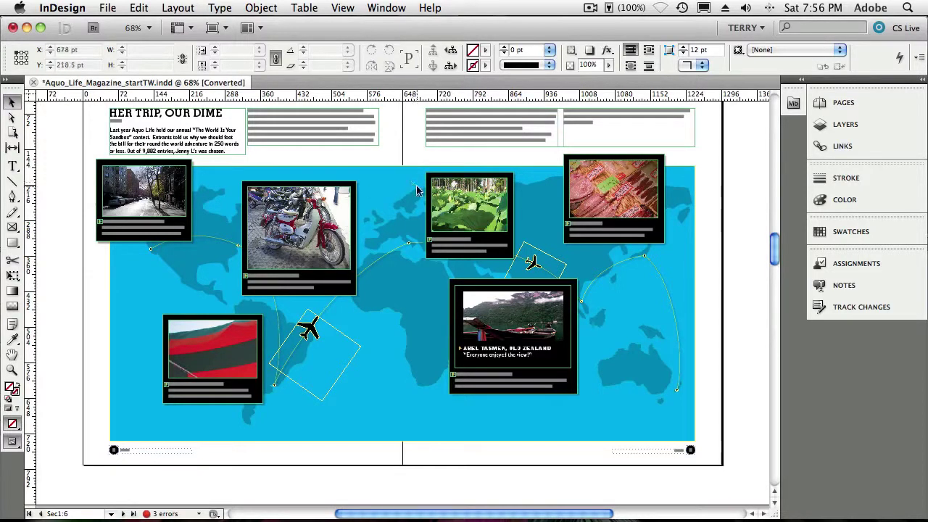
Step: Zoom in on the placed New Zealand.indd, review its Link Info, and scale it to 134.5% × 111.3%
{"action": "left_click", "coordinate": [494, 318]}
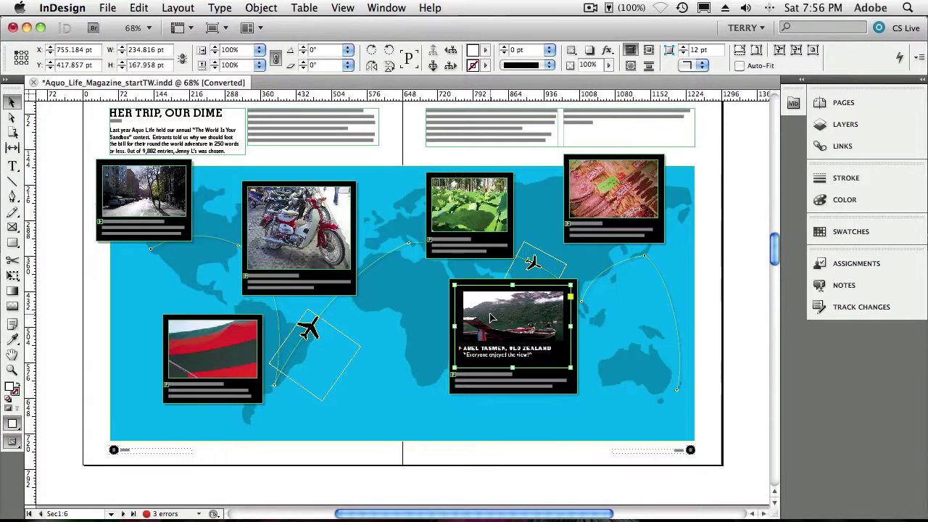
{"action": "key", "text": "super+2"}
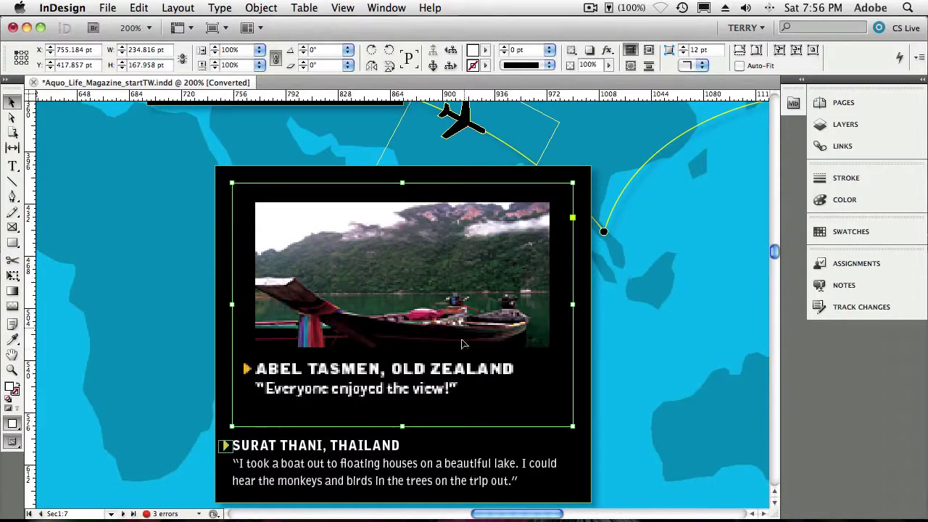
{"action": "left_click", "coordinate": [838, 147]}
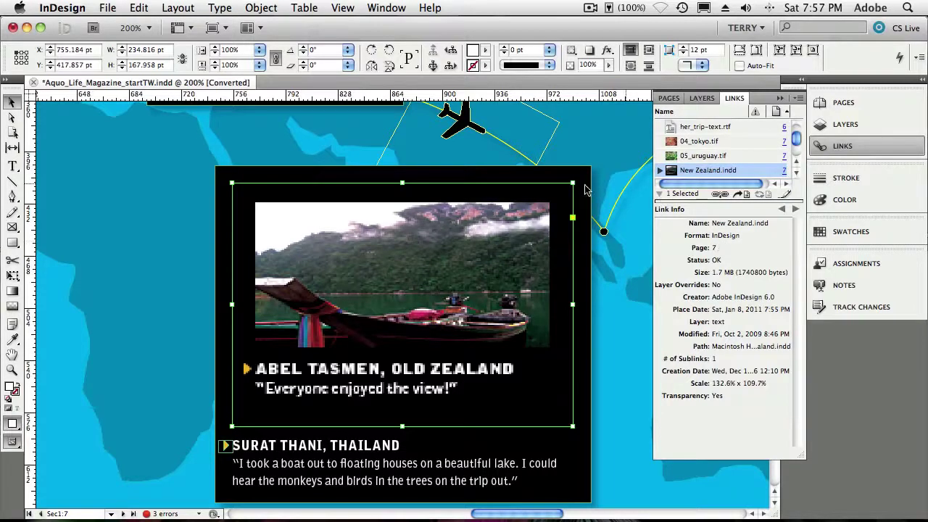
{"action": "mouse_move", "coordinate": [573, 183]}
{"action": "left_mouse_down"}
{"action": "mouse_move", "coordinate": [481, 228]}
{"action": "mouse_move", "coordinate": [452, 259]}
{"action": "mouse_move", "coordinate": [507, 208]}
{"action": "mouse_move", "coordinate": [560, 184]}
{"action": "mouse_move", "coordinate": [440, 263]}
{"action": "mouse_move", "coordinate": [565, 177]}
{"action": "left_mouse_up"}
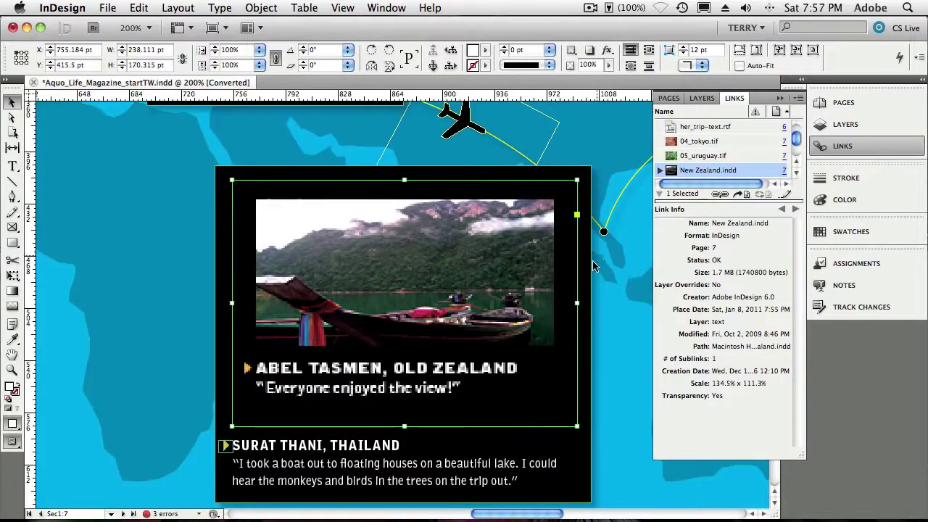
{"action": "mouse_move", "coordinate": [544, 288]}
{"action": "left_click", "coordinate": [385, 9]}
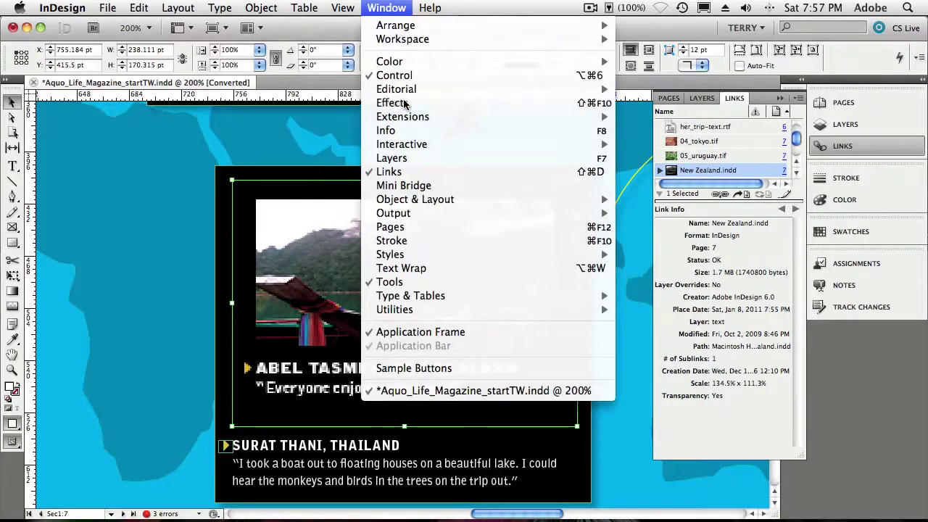
Step: Dock the Effects panel and try 45% opacity on the layout before leaving it at 100%
{"action": "left_click", "coordinate": [392, 103]}
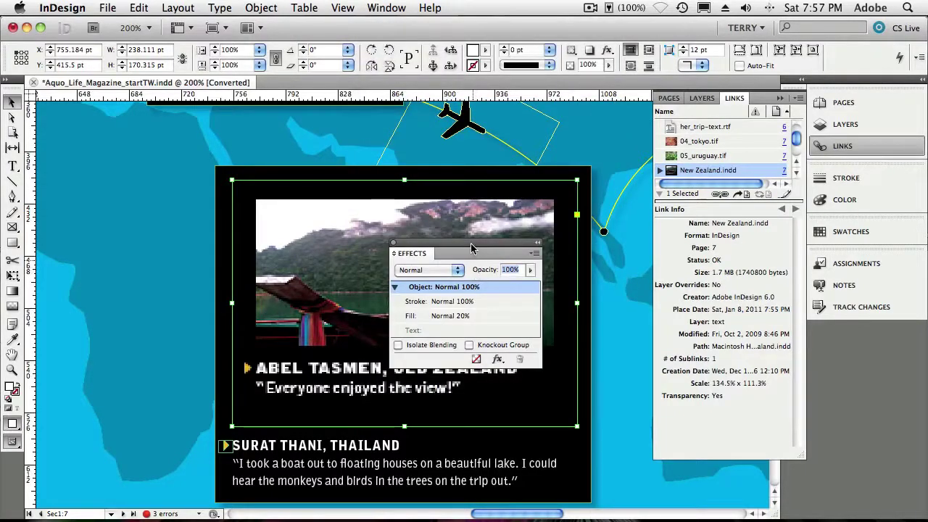
{"action": "left_click_drag", "start_coordinate": [474, 245], "coordinate": [869, 338]}
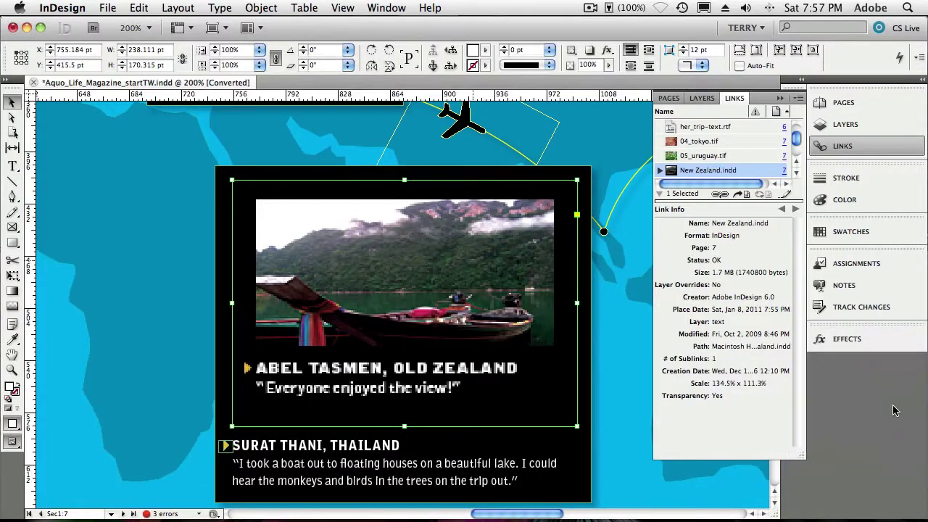
{"action": "left_click", "coordinate": [843, 340]}
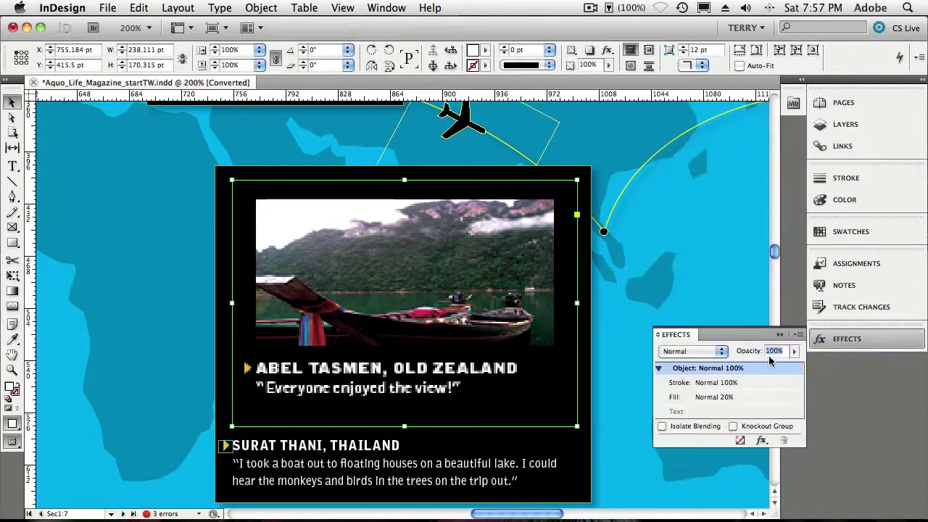
{"action": "left_click", "coordinate": [794, 351]}
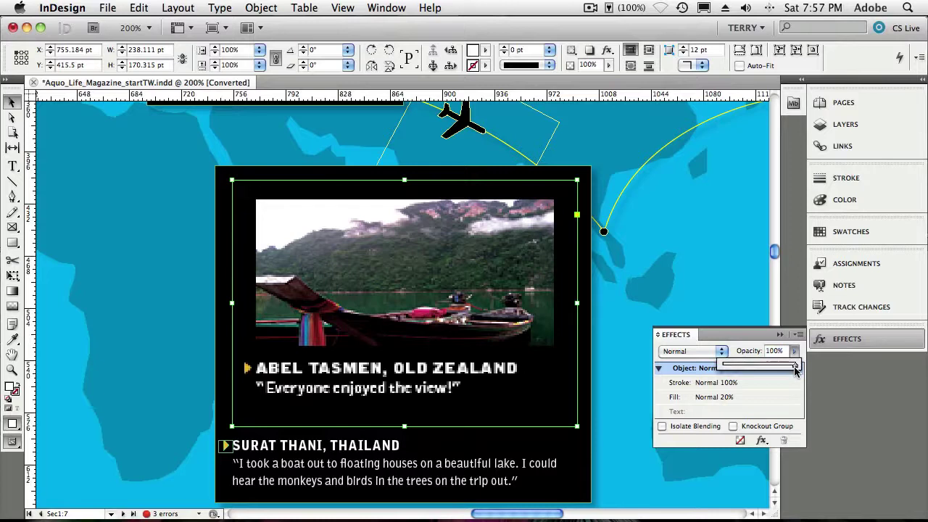
{"action": "mouse_move", "coordinate": [796, 369]}
{"action": "left_mouse_down"}
{"action": "mouse_move", "coordinate": [755, 371]}
{"action": "mouse_move", "coordinate": [810, 370]}
{"action": "mouse_move", "coordinate": [795, 369]}
{"action": "left_mouse_up"}
{"action": "left_click", "coordinate": [765, 337]}
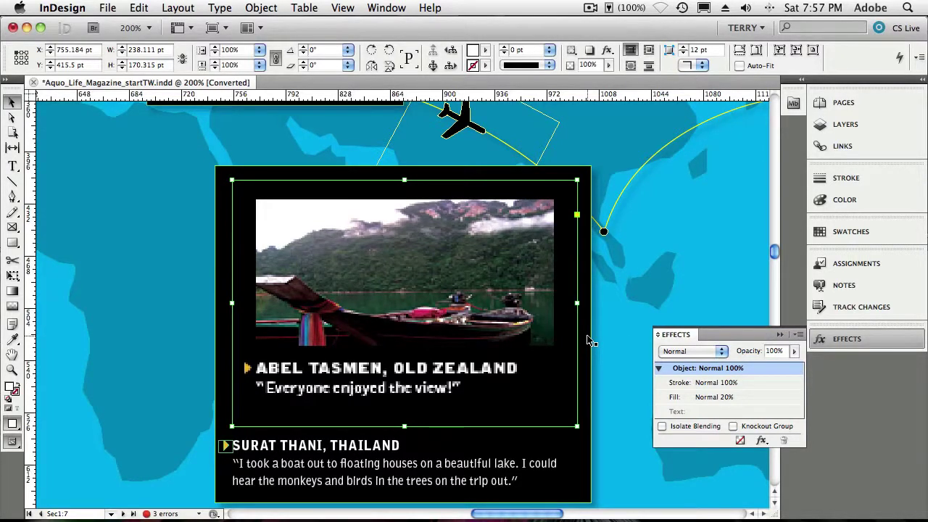
{"action": "mouse_move", "coordinate": [377, 327]}
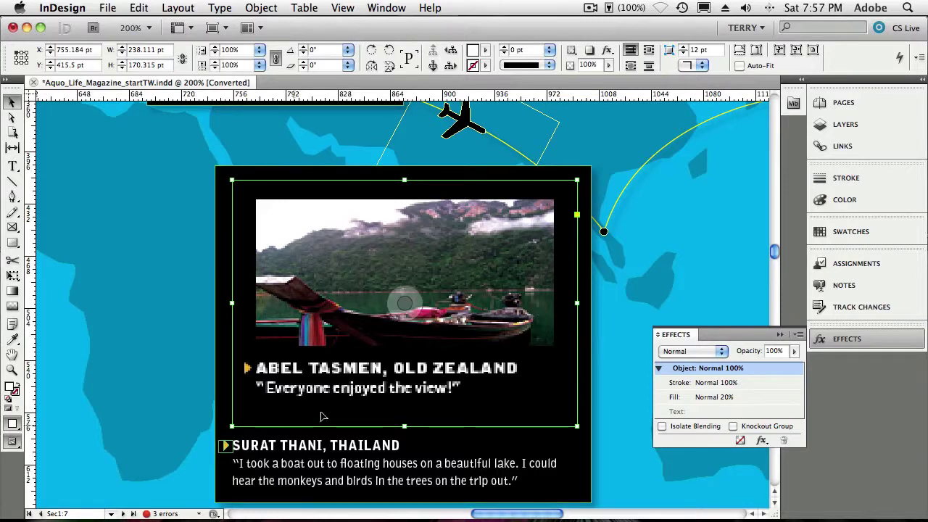